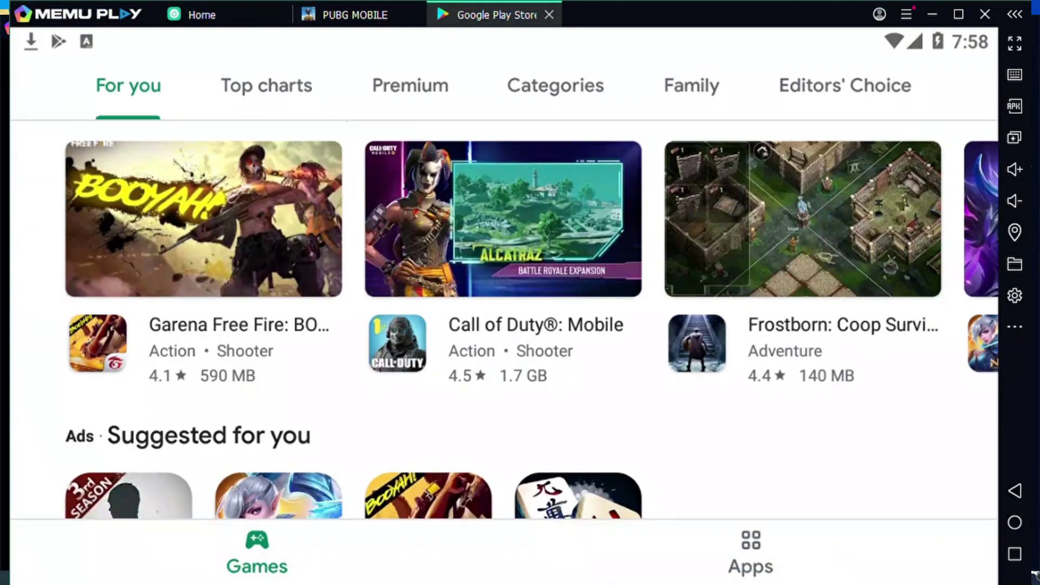
# Scroll down through the Play Store For you page
pyautogui.scroll(-15, 504, 320)
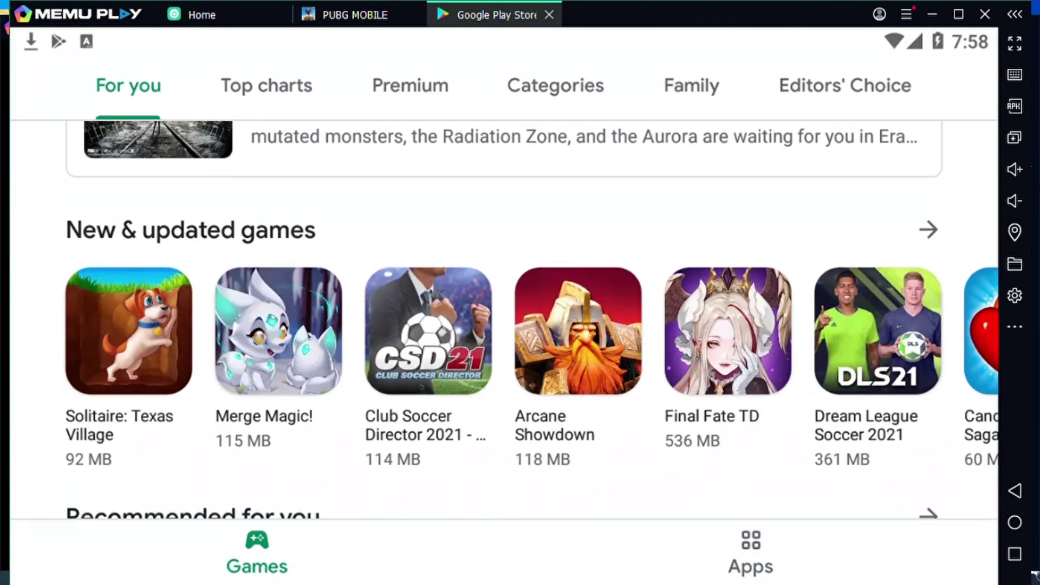
pyautogui.scroll(-10, 504, 320)
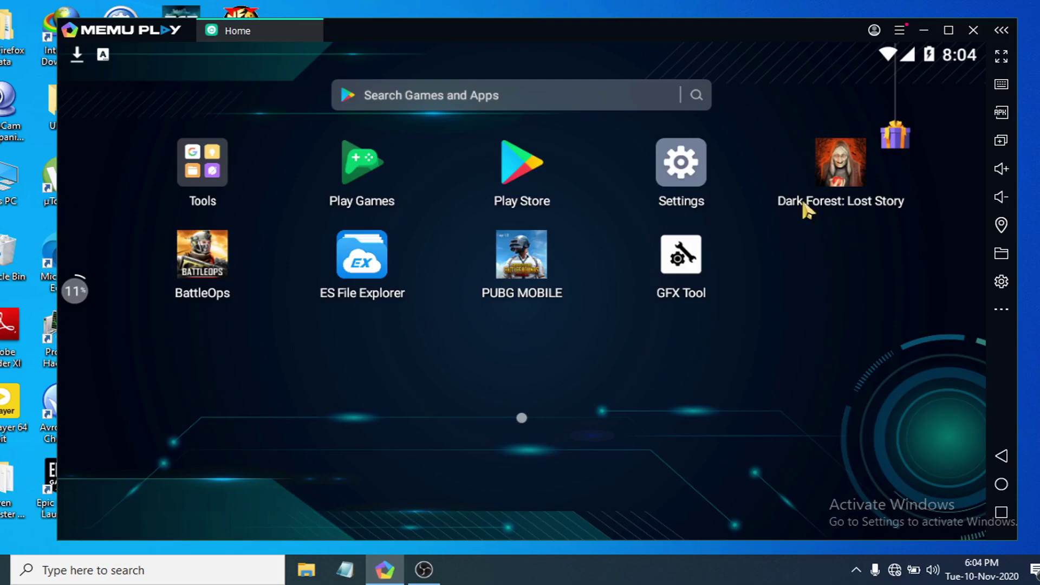
# Open This PC's System properties from the desktop and drag the System window into view
pyautogui.click(917, 31)
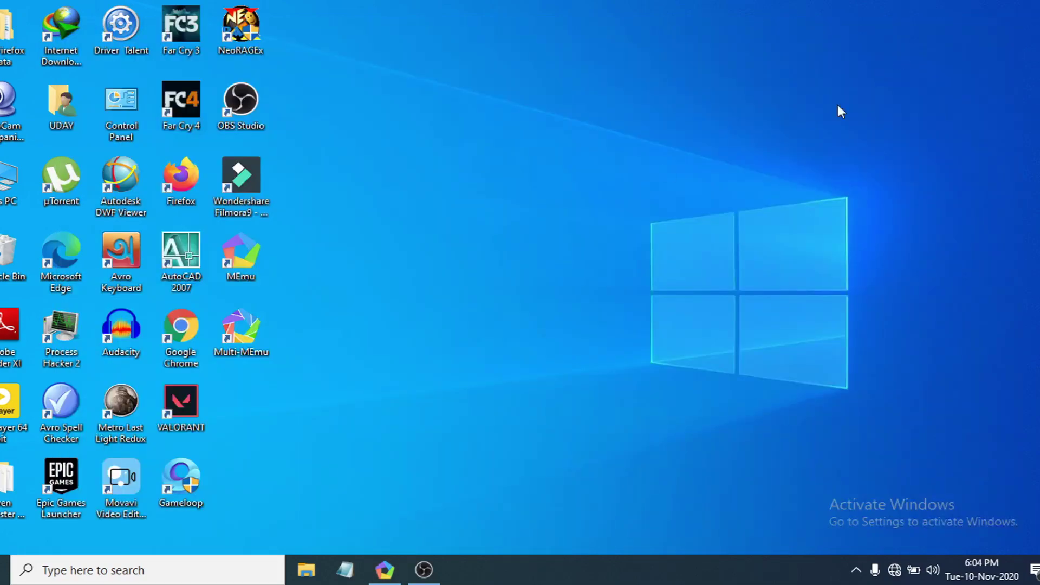
pyautogui.rightClick(18, 186)
pyautogui.click(87, 365)
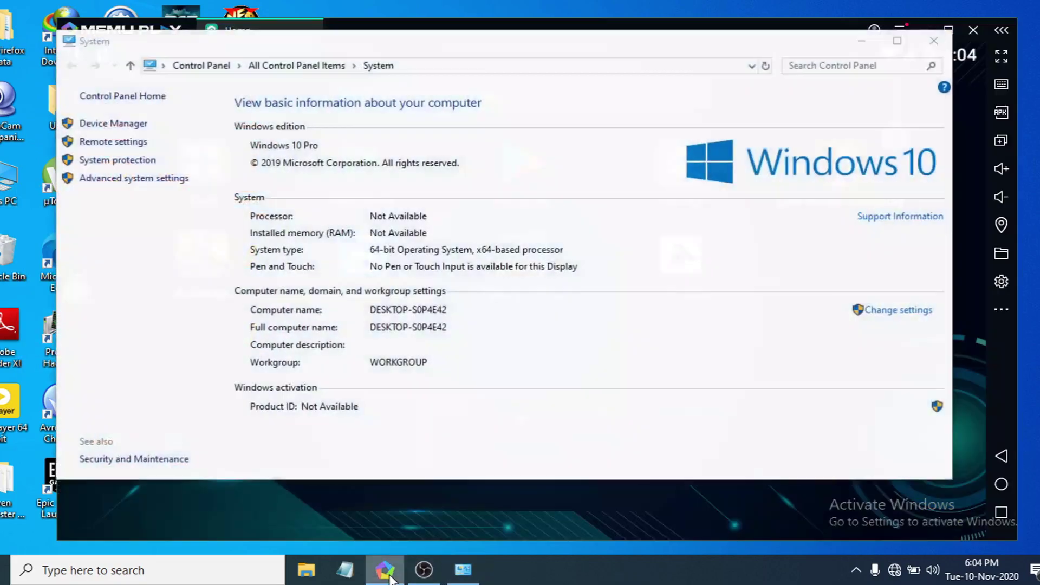
pyautogui.click(385, 570)
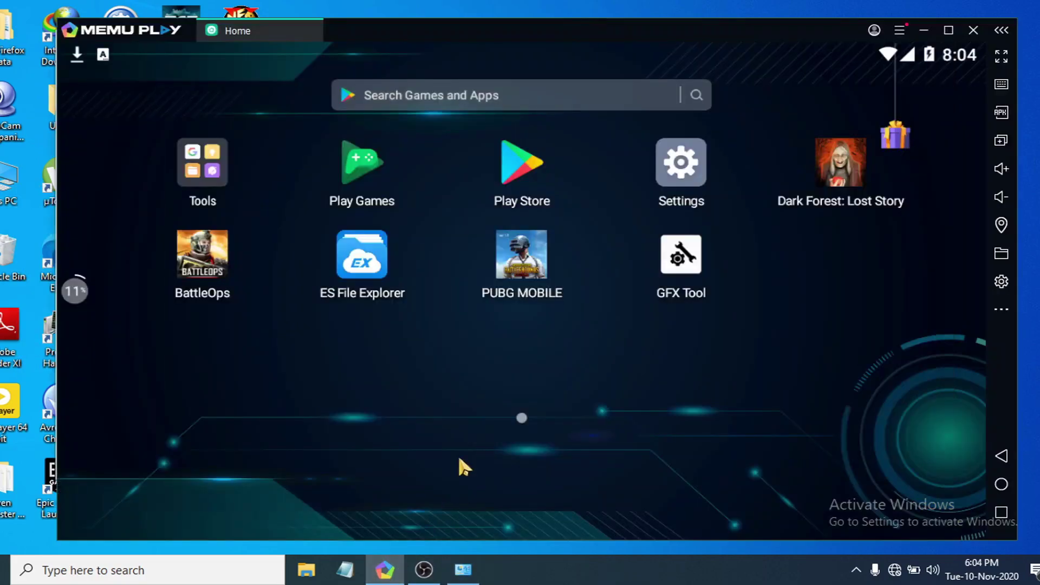
pyautogui.click(455, 581)
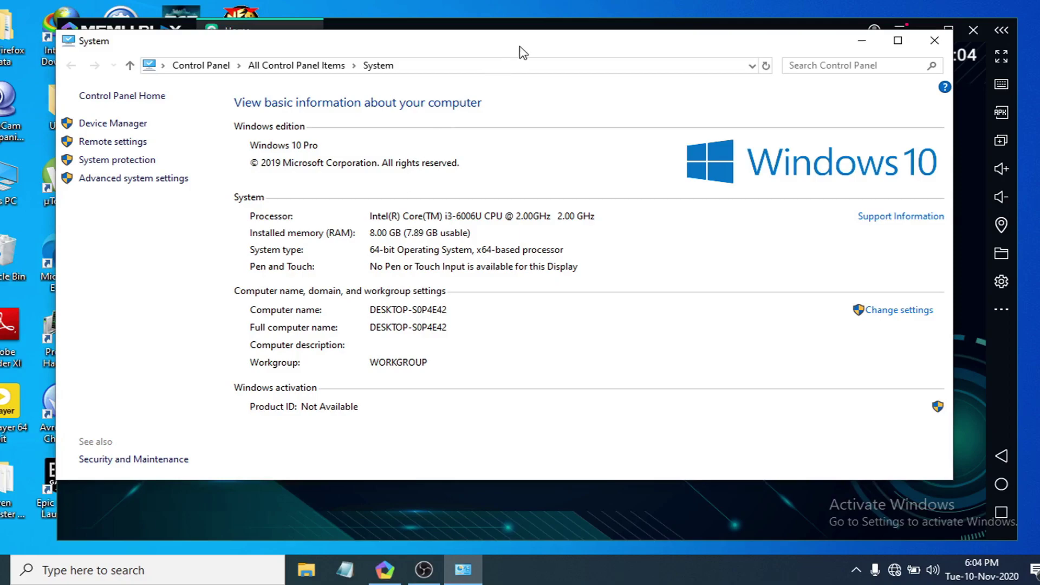
pyautogui.moveTo(520, 51); pyautogui.dragTo(576, 81)
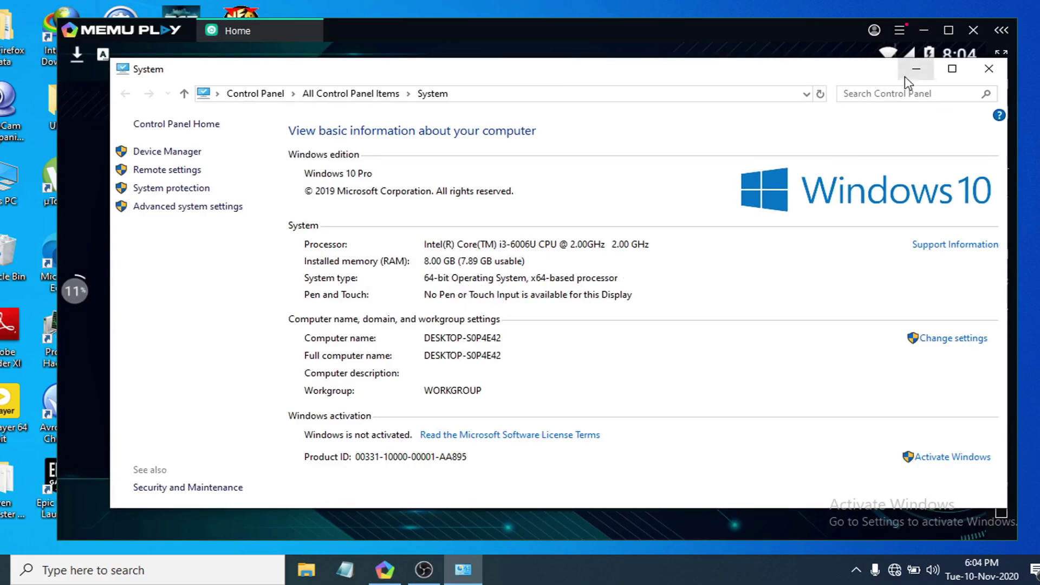
# Hide the System window, open MEmu's System info dialog and move it to the left
pyautogui.click(917, 69)
pyautogui.click(899, 30)
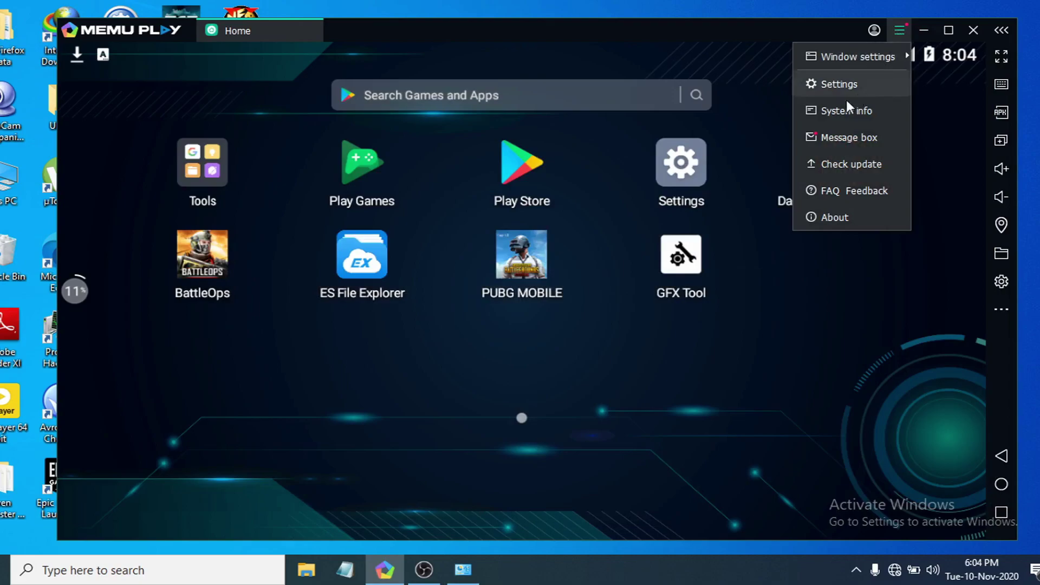
pyautogui.click(854, 110)
pyautogui.moveTo(550, 76); pyautogui.dragTo(431, 80)
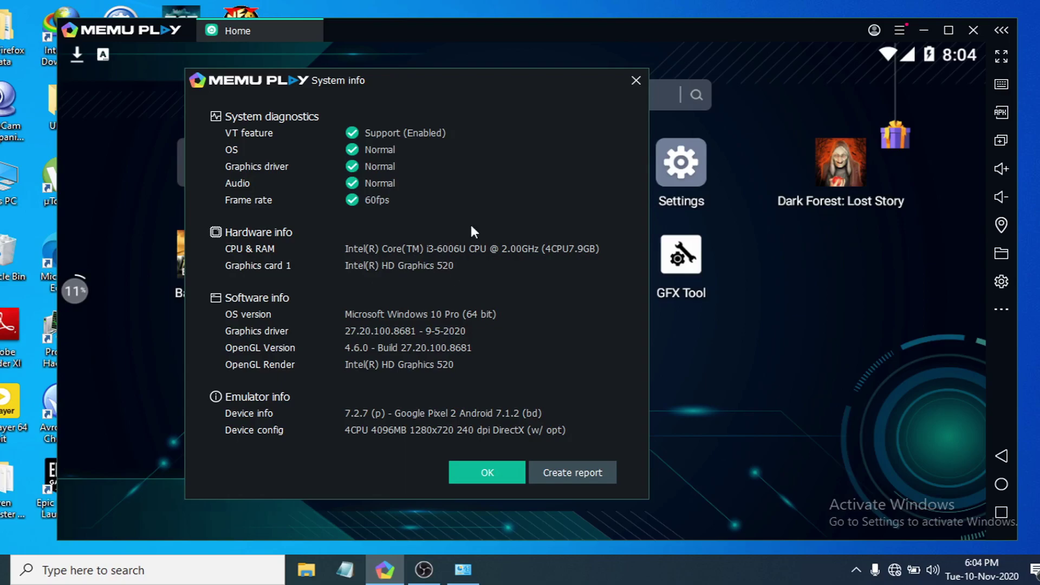
pyautogui.moveTo(484, 80); pyautogui.dragTo(416, 79)
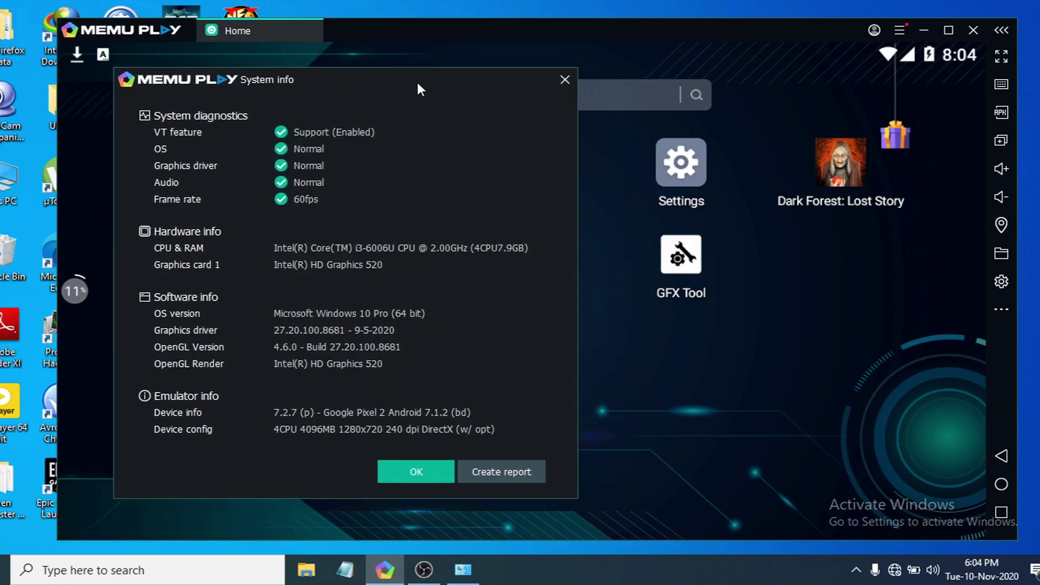
pyautogui.click(897, 29)
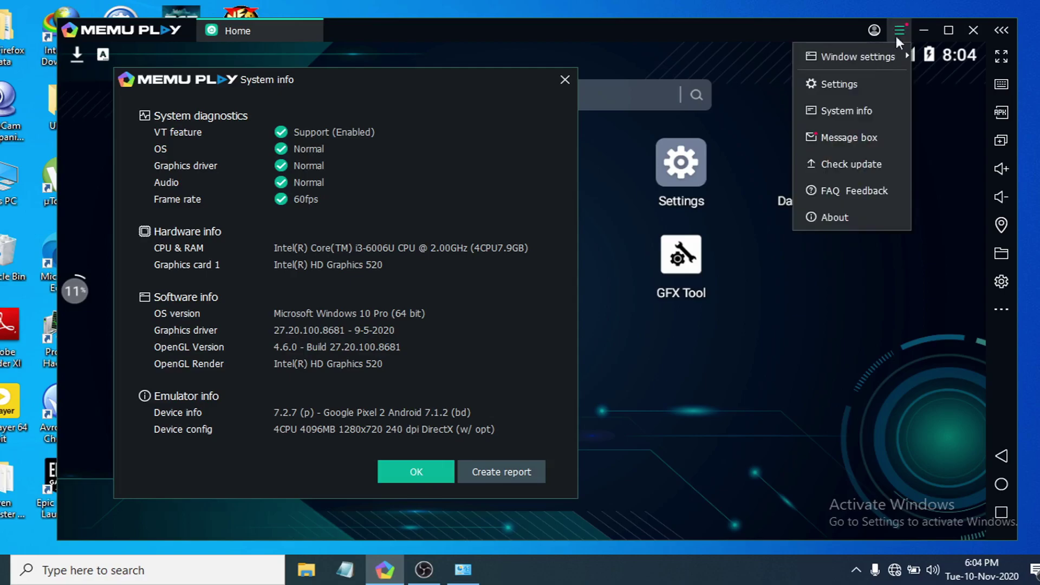
# Open MEmu's System settings, move the window right, and toggle Performance to Customize and back to Preset
pyautogui.click(850, 91)
pyautogui.moveTo(594, 96); pyautogui.dragTo(793, 97)
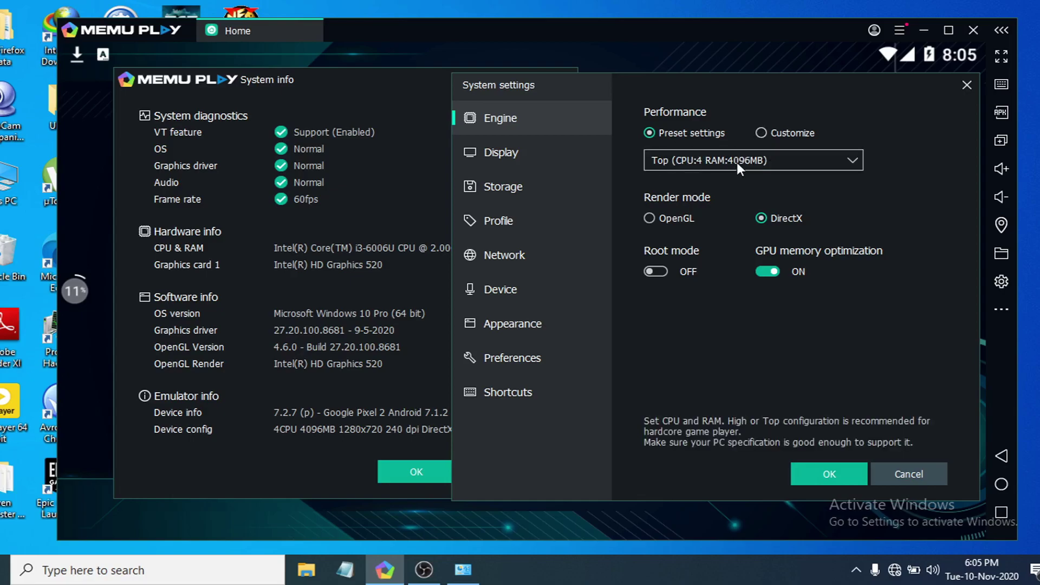
pyautogui.click(761, 130)
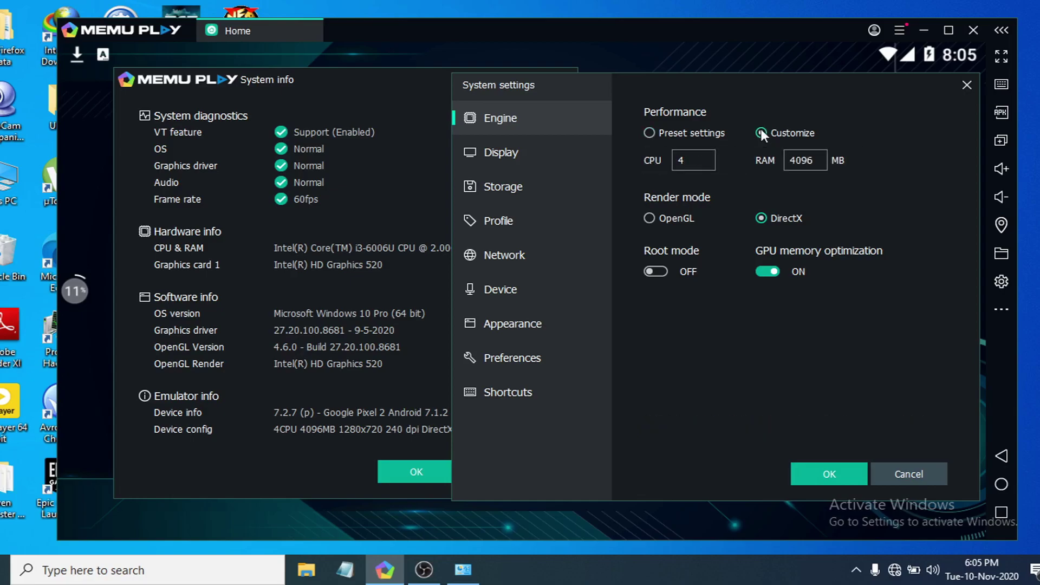
pyautogui.click(652, 131)
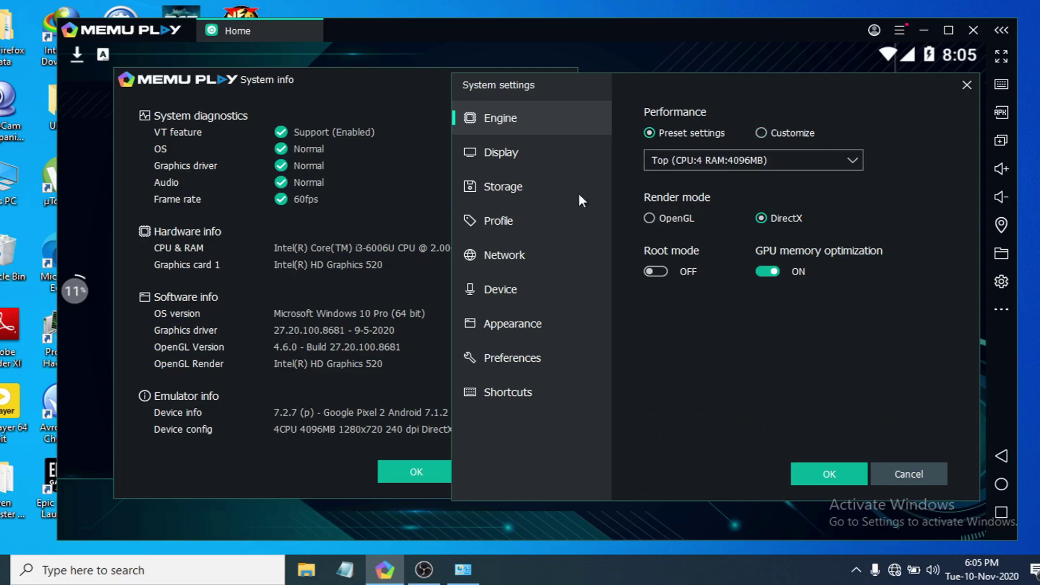
# Return to the emulator's Engine page and keep the Top (CPU:4 RAM:4096MB) performance preset
pyautogui.click(395, 179)
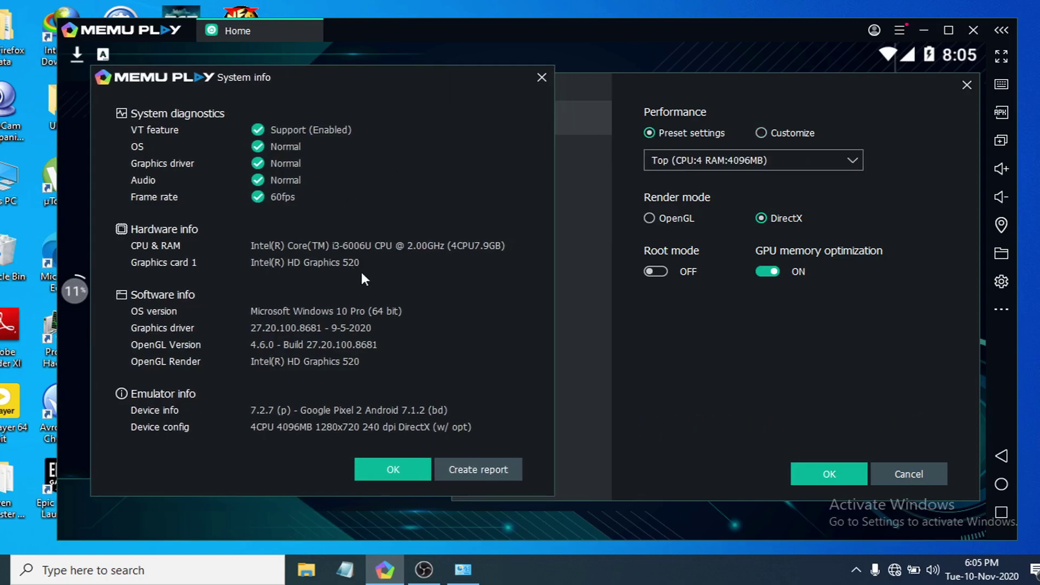
pyautogui.click(454, 568)
pyautogui.click(385, 569)
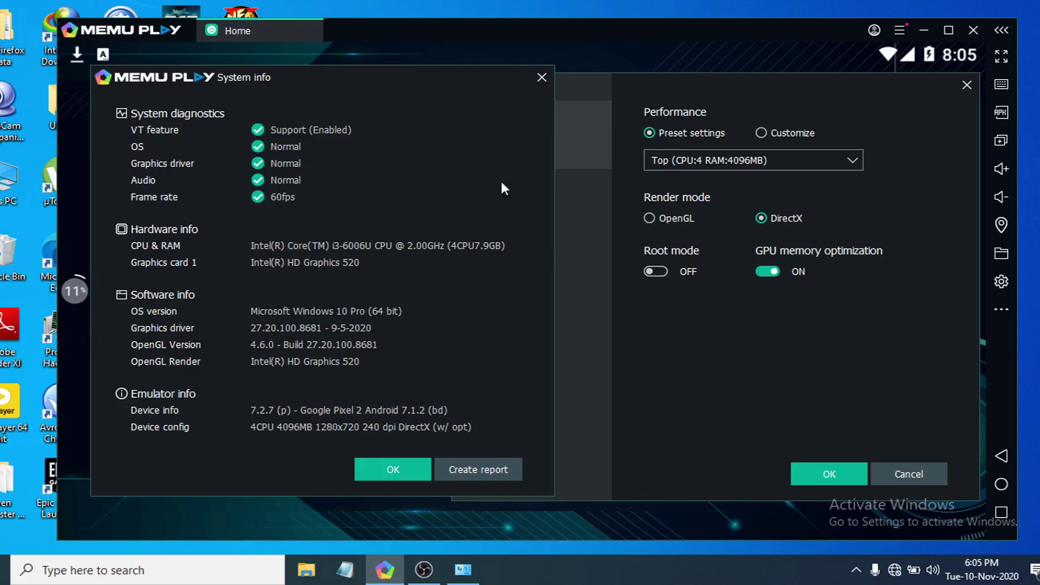
pyautogui.click(773, 163)
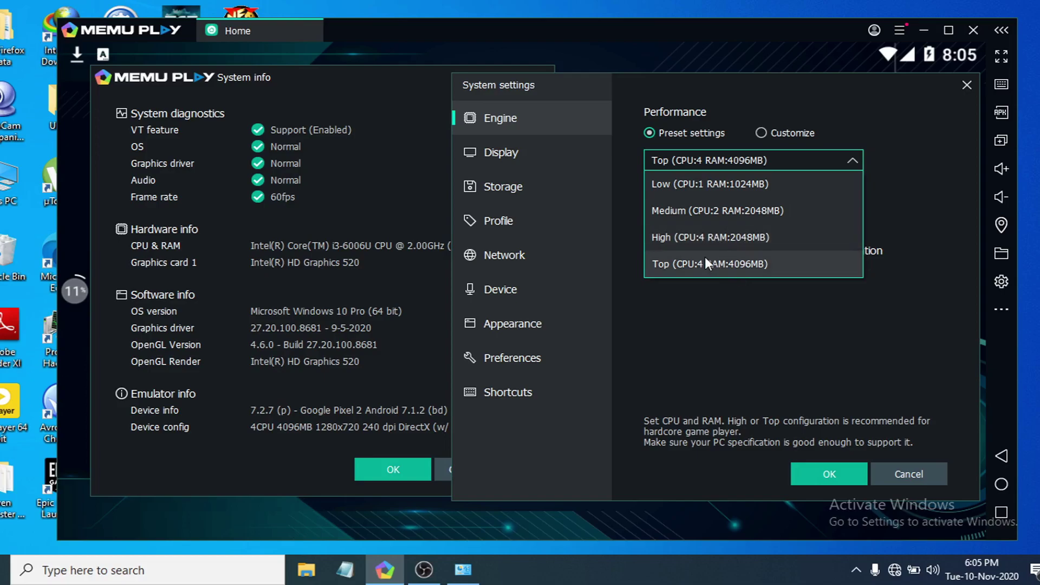
pyautogui.click(897, 94)
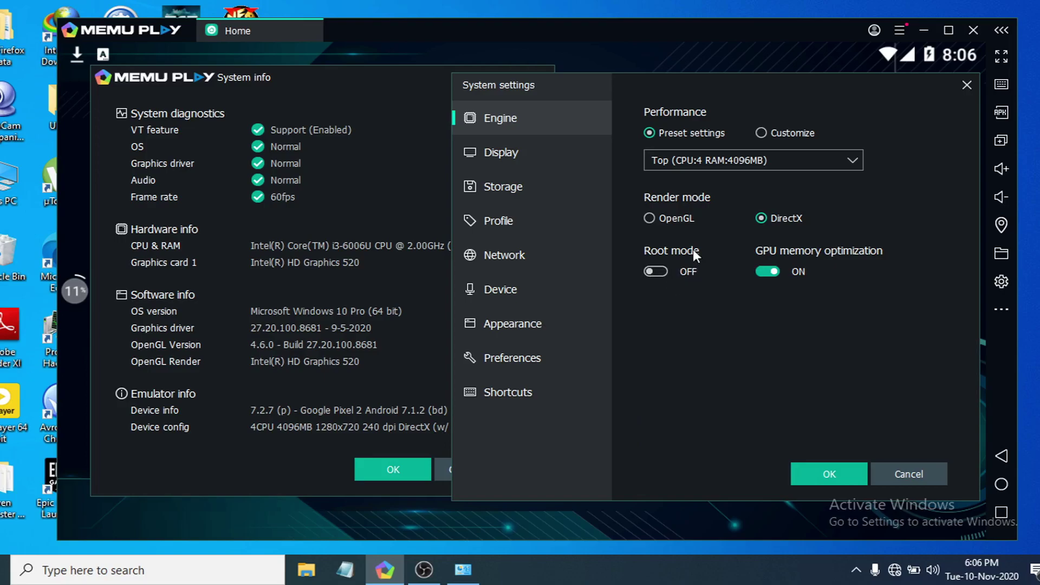
# On the Display page, try the Tablet preset, then return to custom 1280x720 resolution at 240 DPI
pyautogui.click(514, 156)
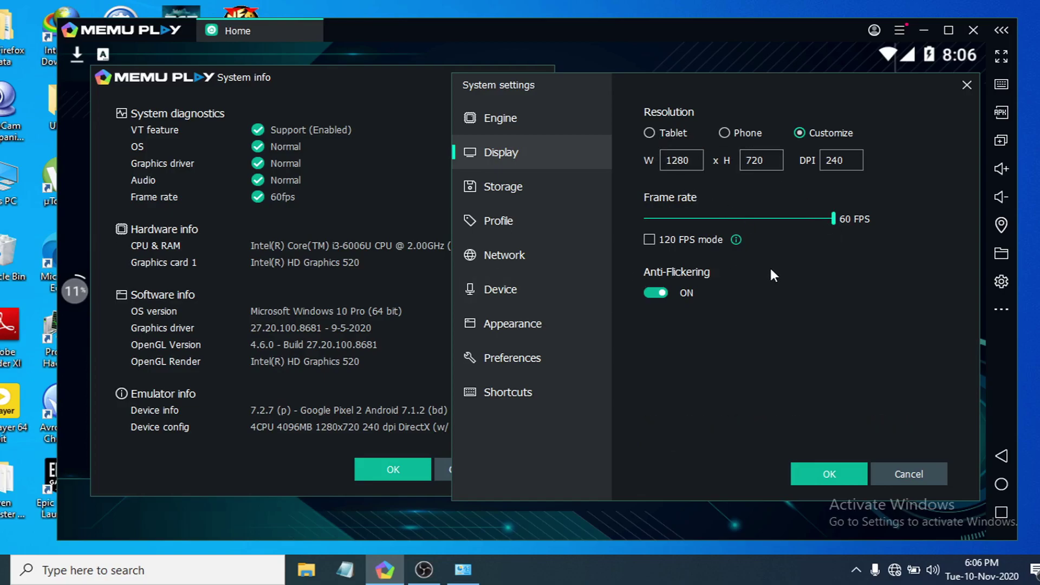
pyautogui.click(649, 133)
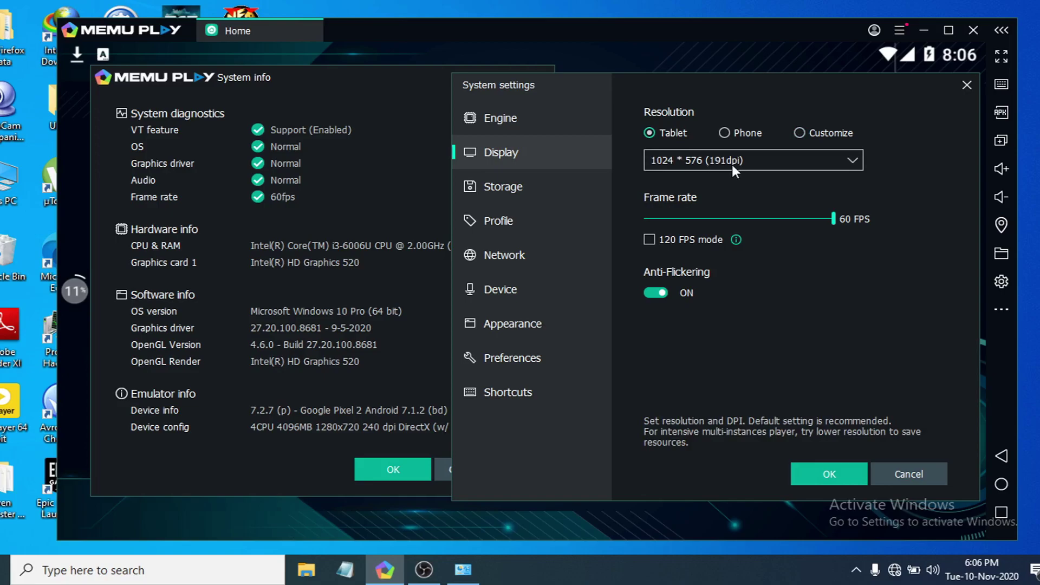
pyautogui.click(799, 132)
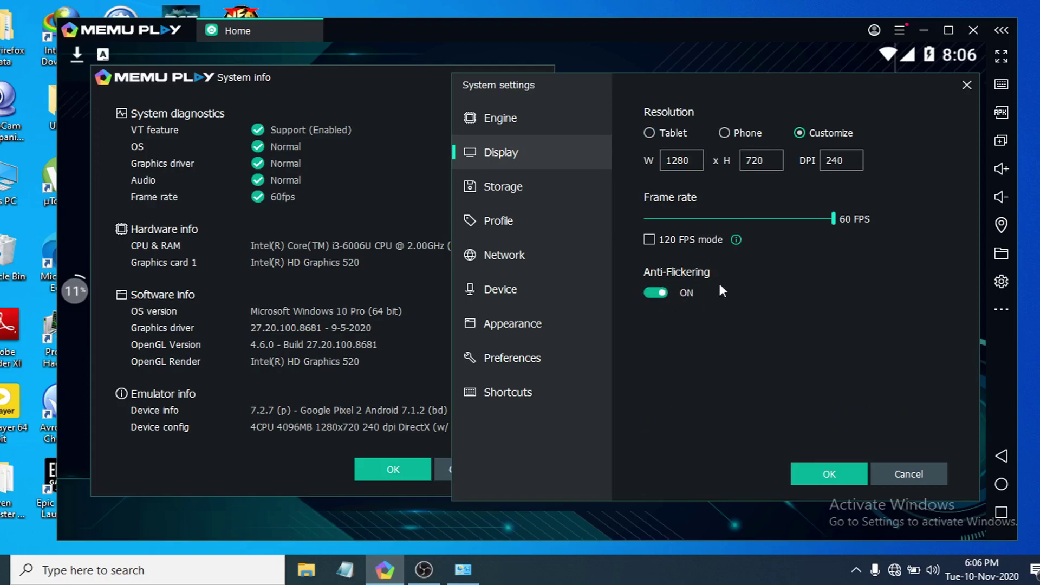
# Review the Storage, Profile, Network, Device, Appearance and Preferences pages, return to Engine, and save with OK
pyautogui.click(522, 183)
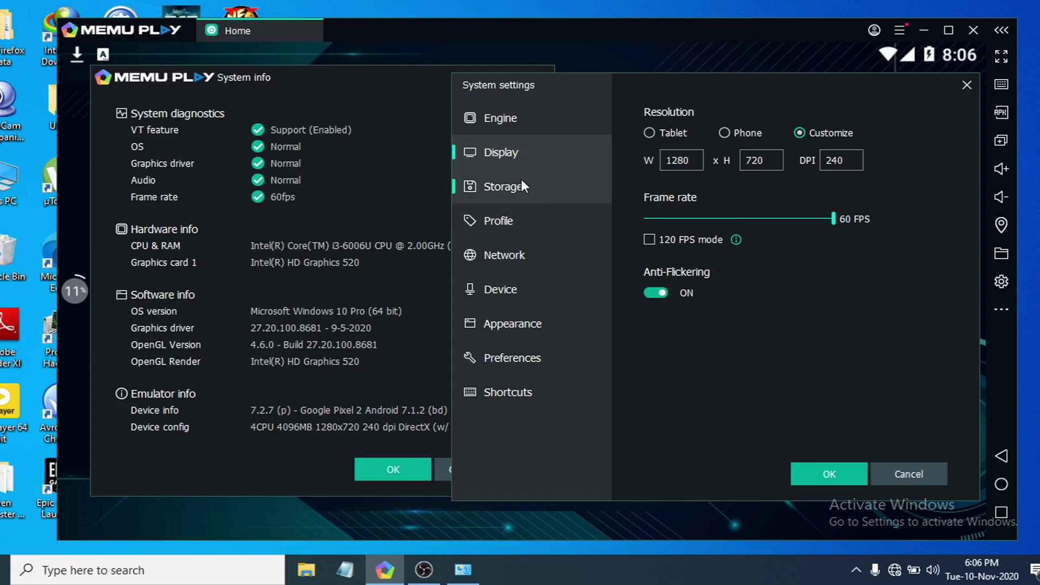
pyautogui.moveTo(657, 193)
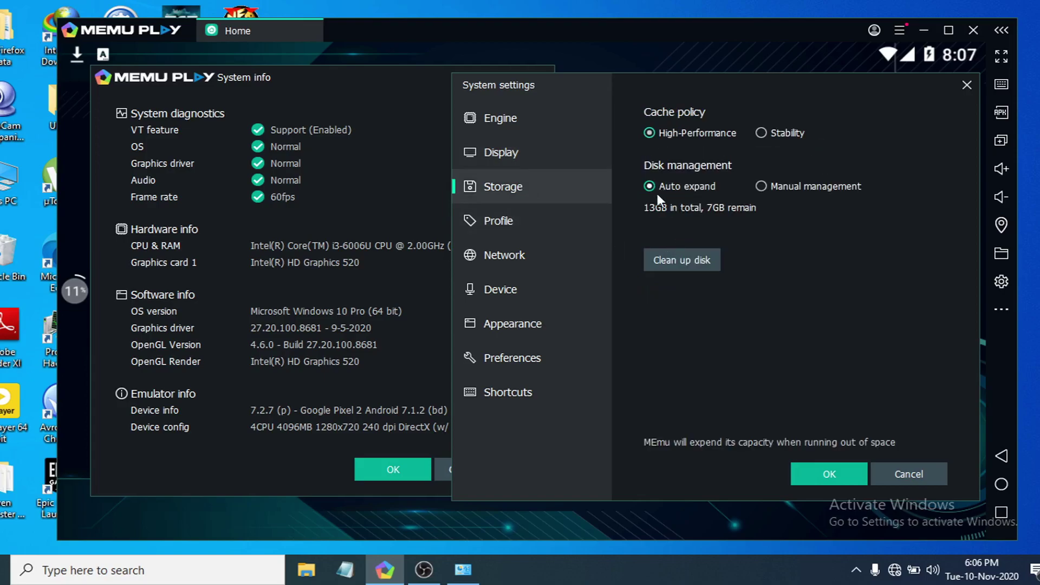
pyautogui.moveTo(653, 131)
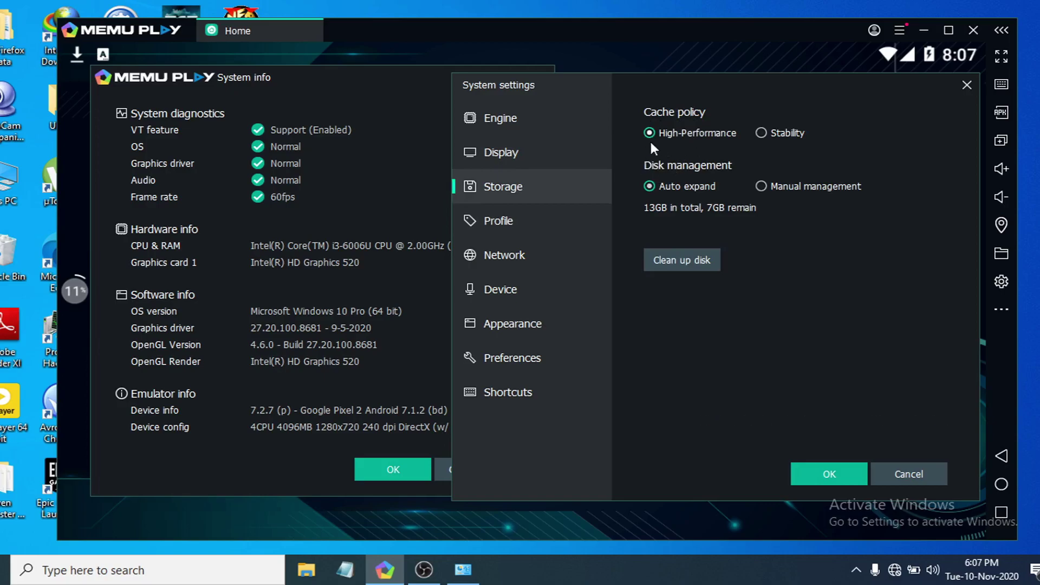
pyautogui.click(533, 227)
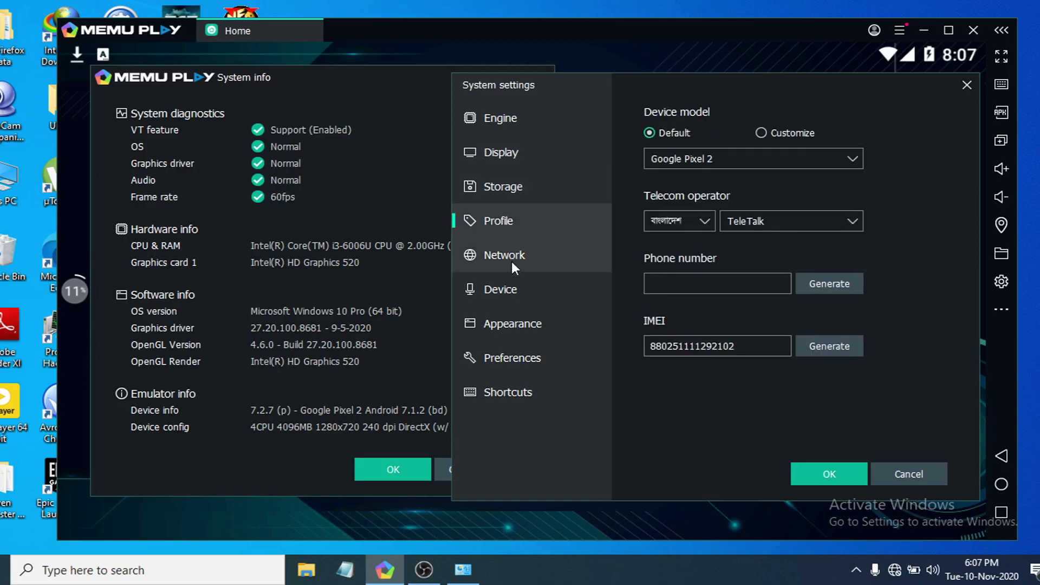
pyautogui.click(511, 263)
pyautogui.click(512, 294)
pyautogui.click(515, 330)
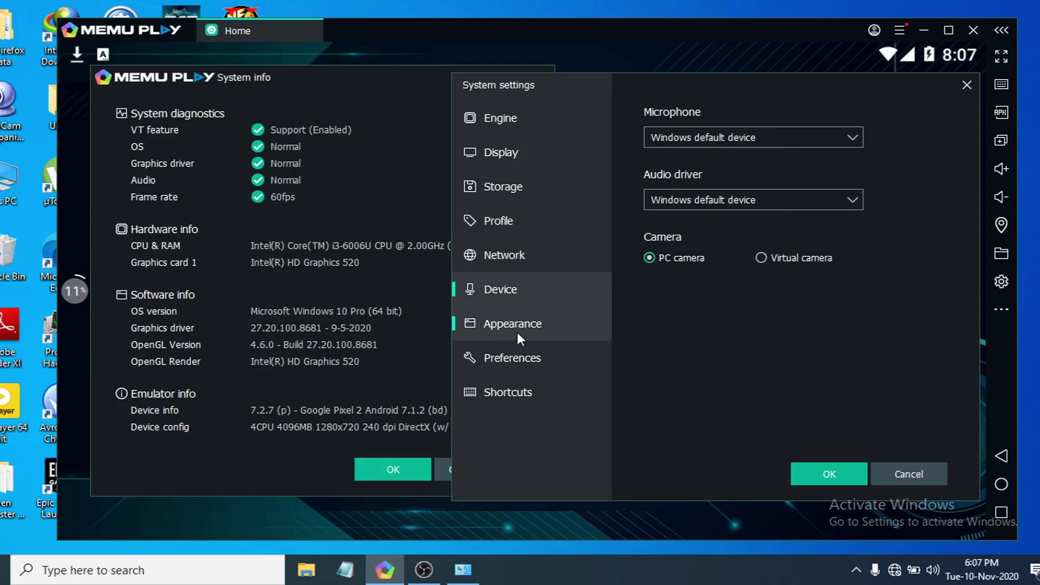
pyautogui.click(521, 358)
pyautogui.click(537, 122)
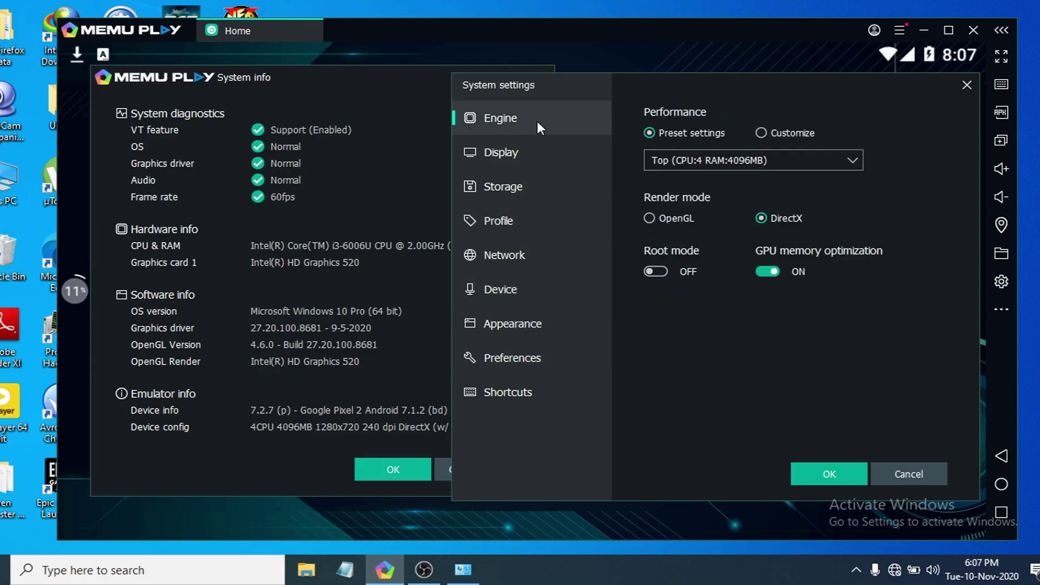
pyautogui.click(813, 475)
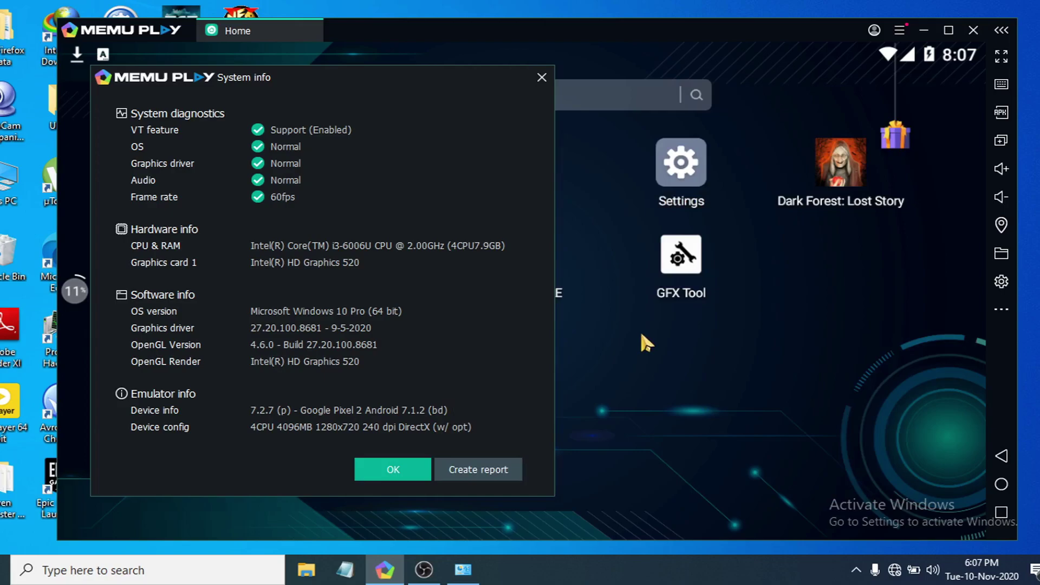
# Close System info and open Task Manager on its Details tab
pyautogui.click(542, 77)
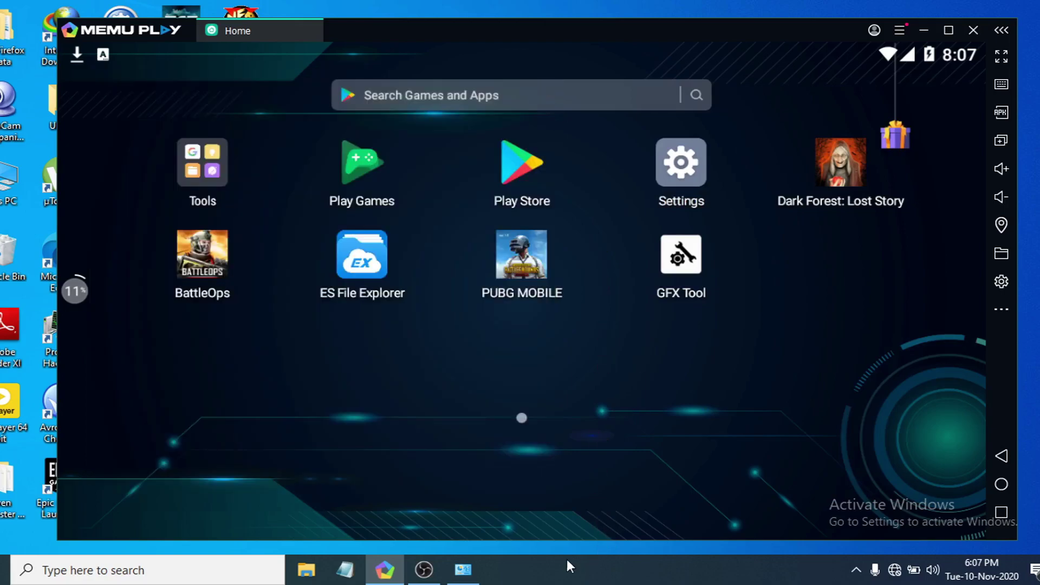
pyautogui.rightClick(602, 579)
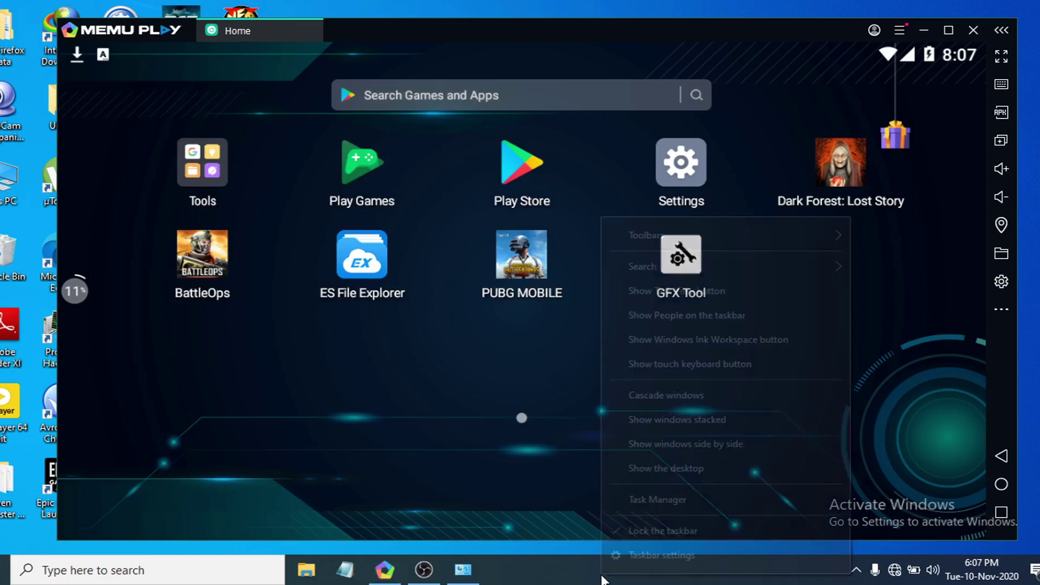
pyautogui.click(644, 500)
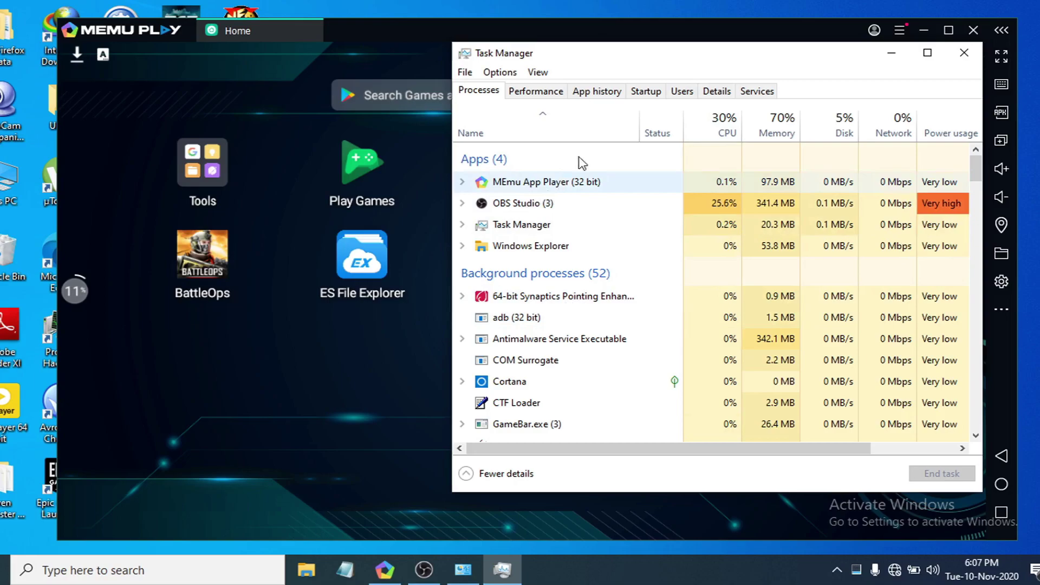
pyautogui.click(707, 92)
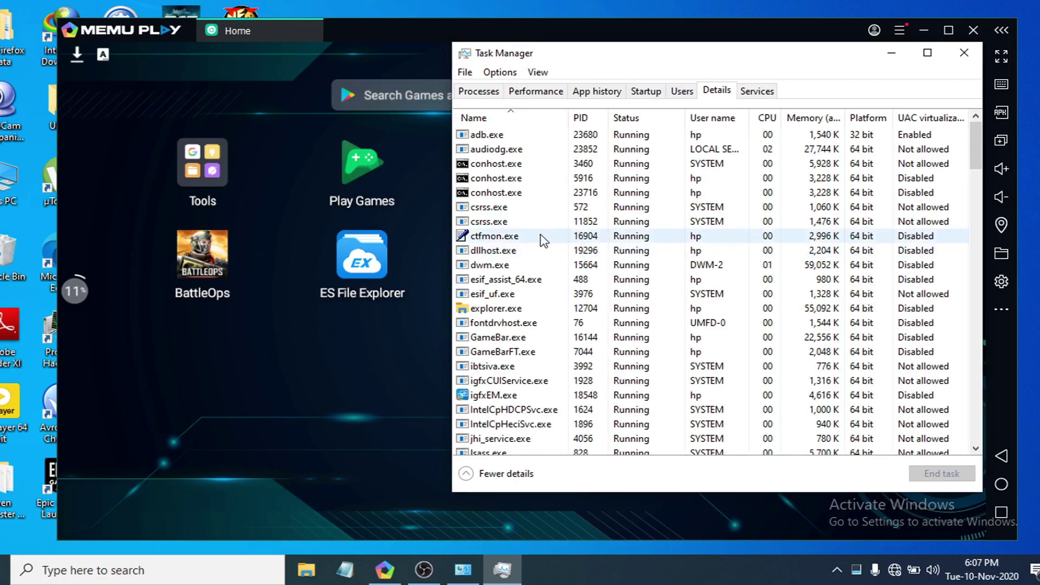
# Set the MEmu.exe process priority to High
pyautogui.scroll(-4, 543, 240)
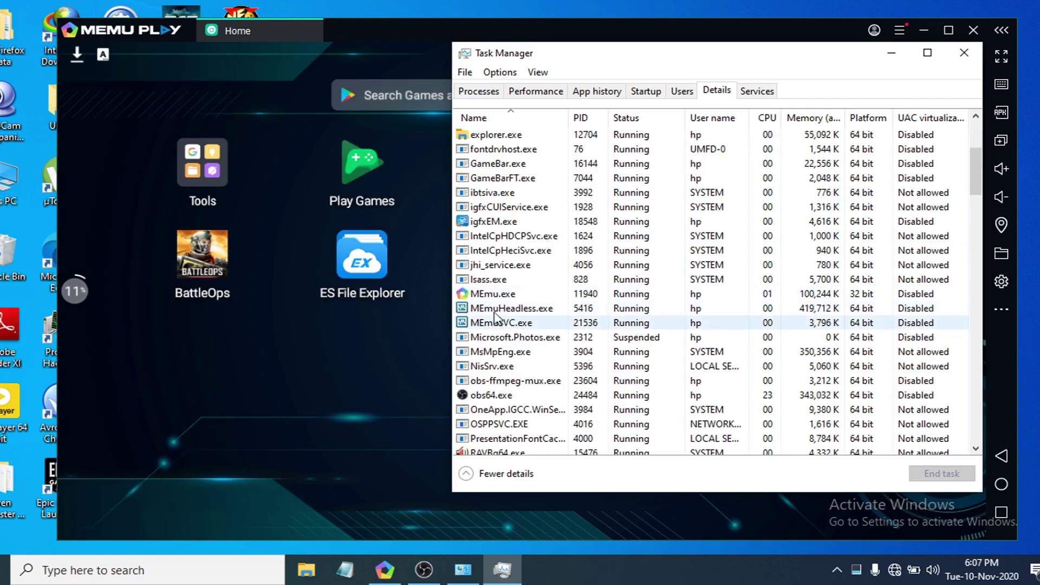
pyautogui.rightClick(497, 299)
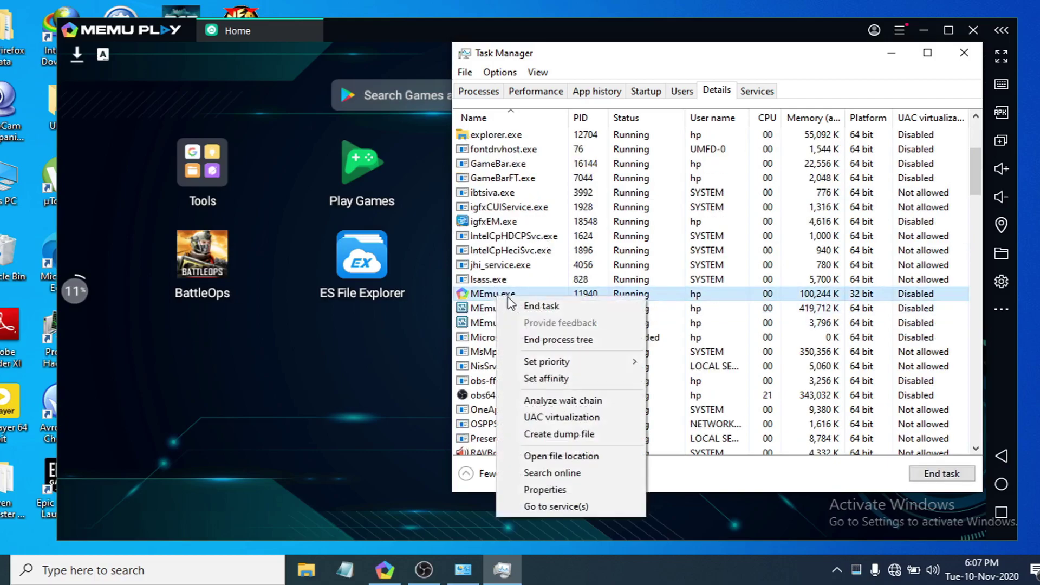
pyautogui.moveTo(567, 367)
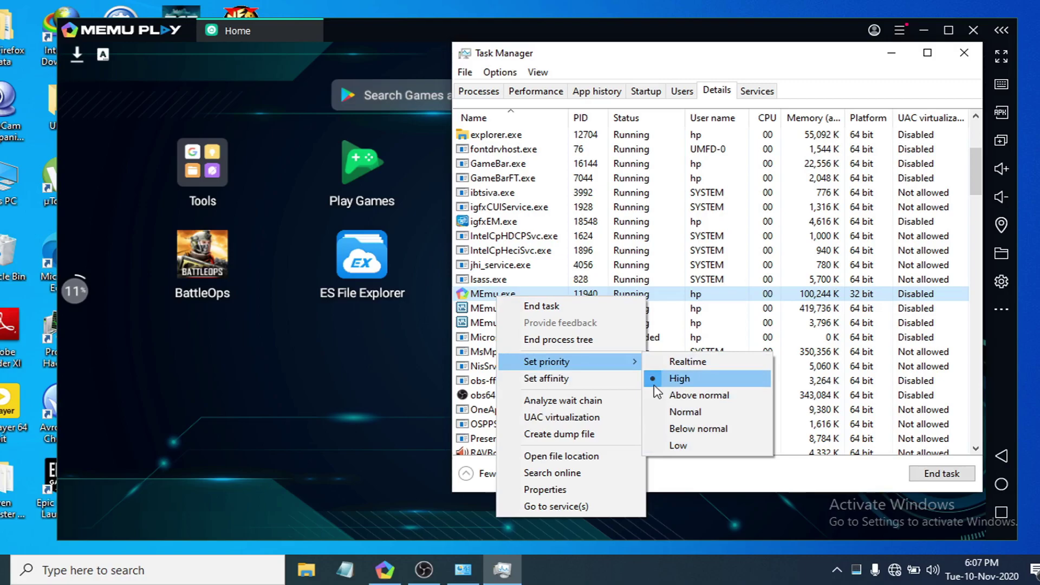
pyautogui.click(401, 364)
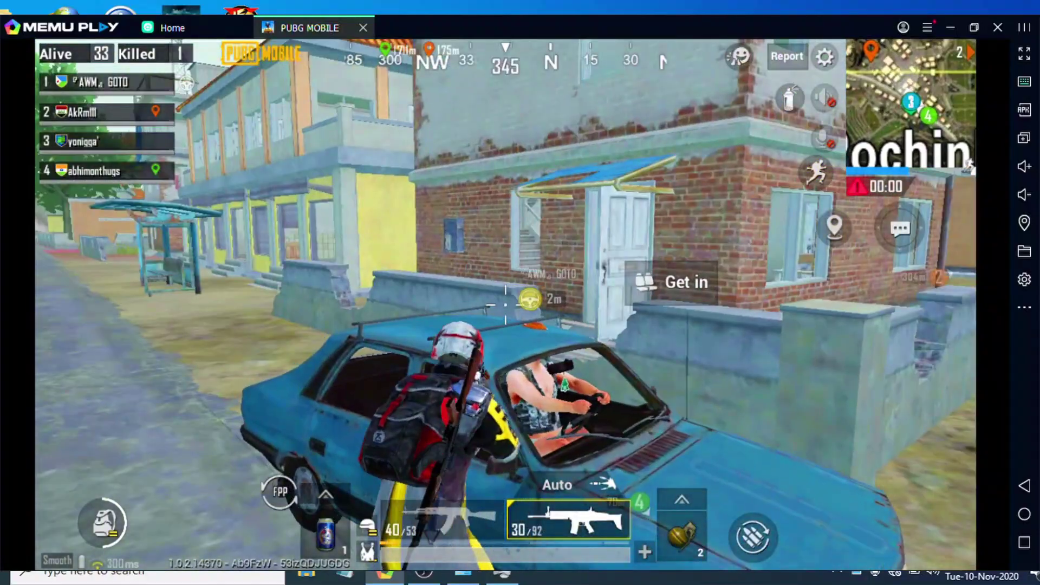
# Get into the blue car with F and drive it out of town onto the grassy hillside
pyautogui.press('f')
pyautogui.press('w')
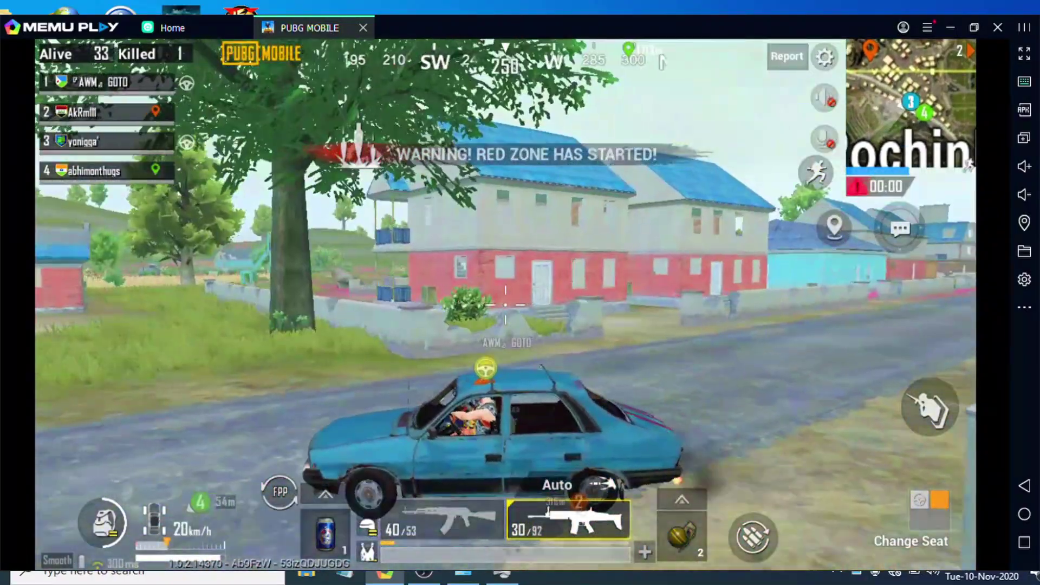
pyautogui.press('a')
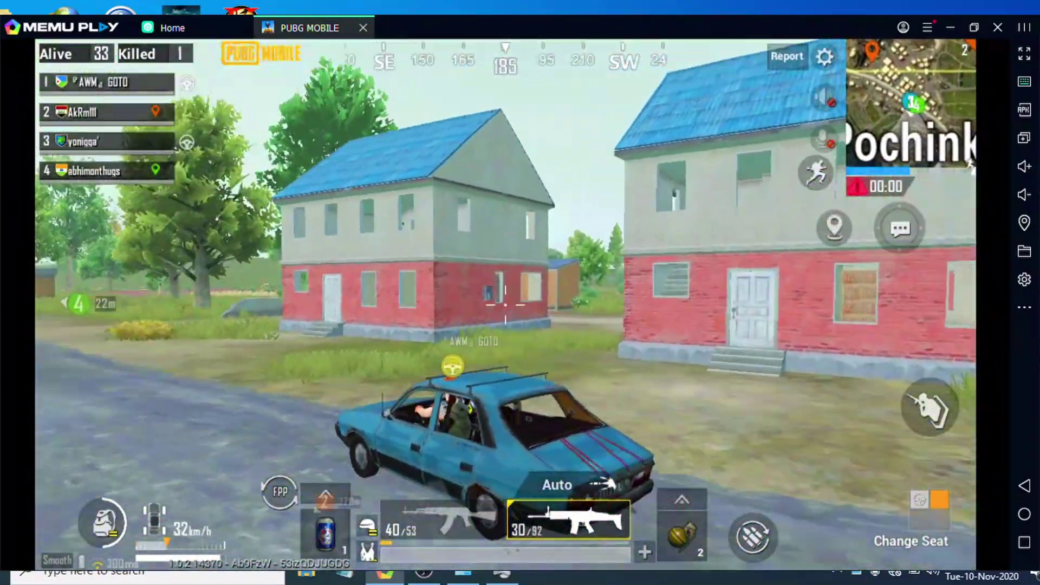
pyautogui.press('d')
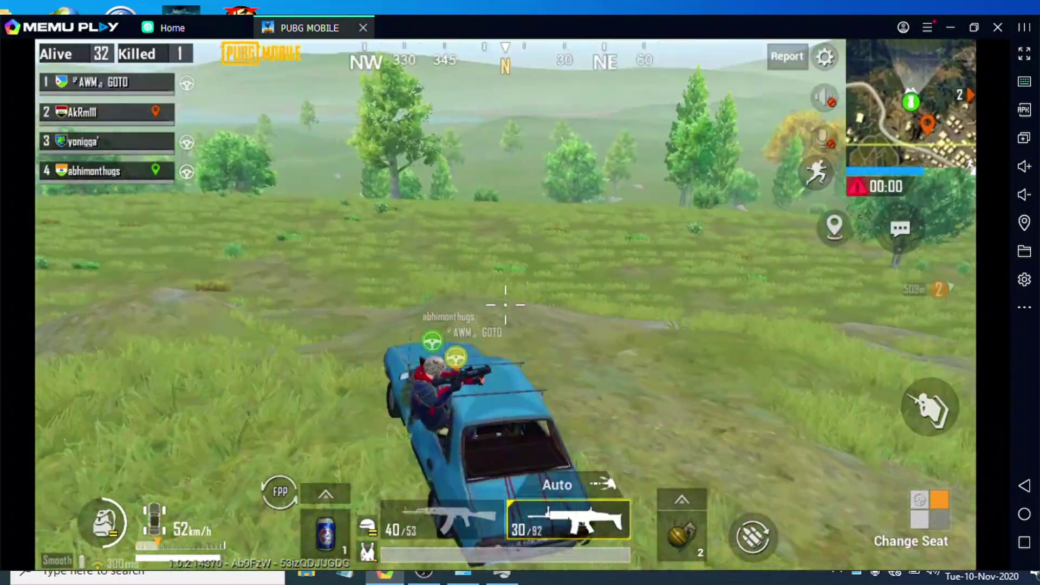